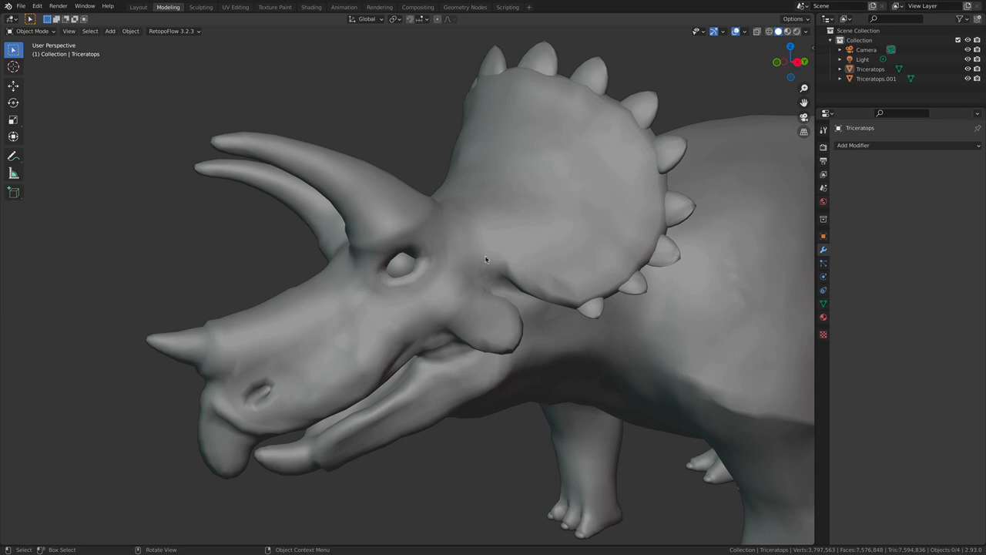
Step: Select the low-res Triceratops, reveal its quad mesh in Edit Mode, then return to Object Mode and deselect
left_click(418, 354)
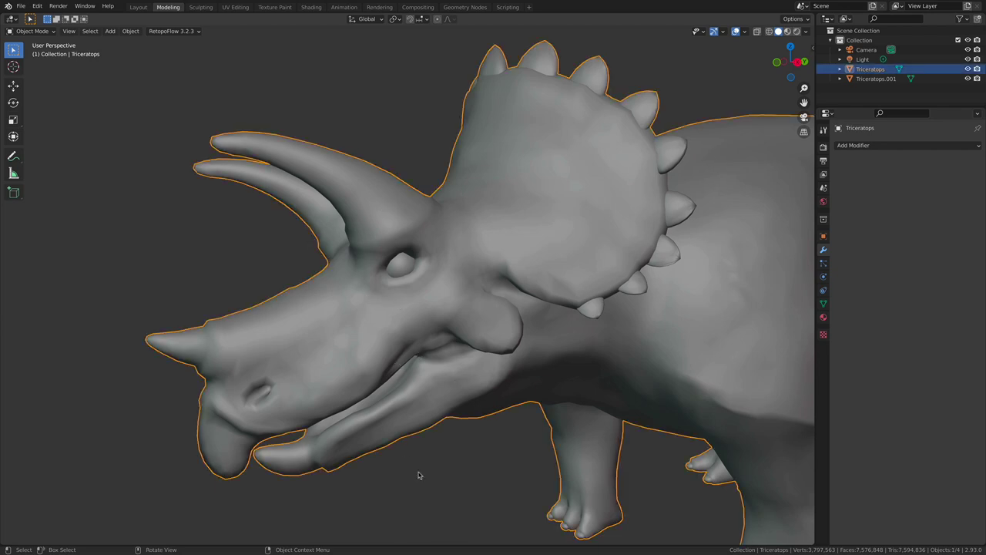
left_click(463, 455)
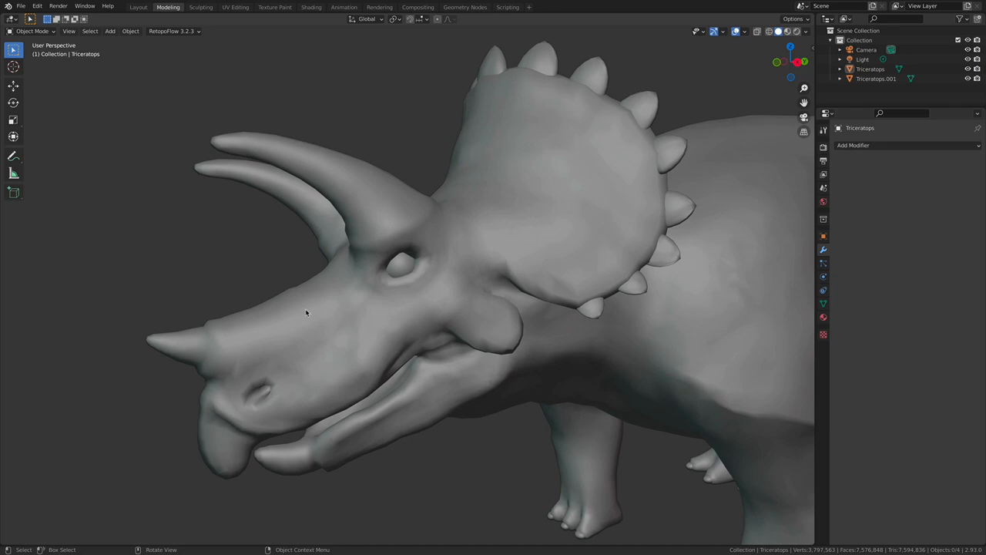
left_click(346, 288)
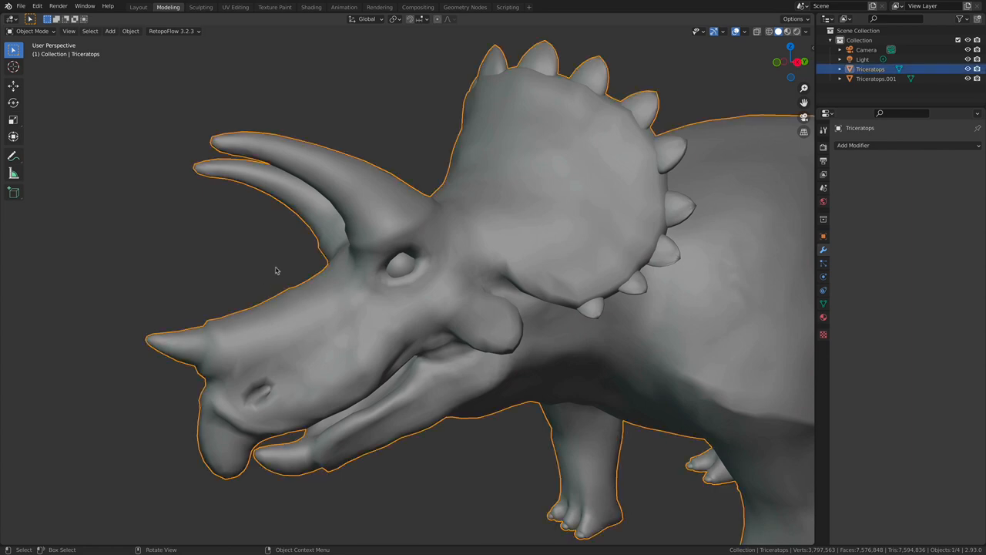
key("Tab")
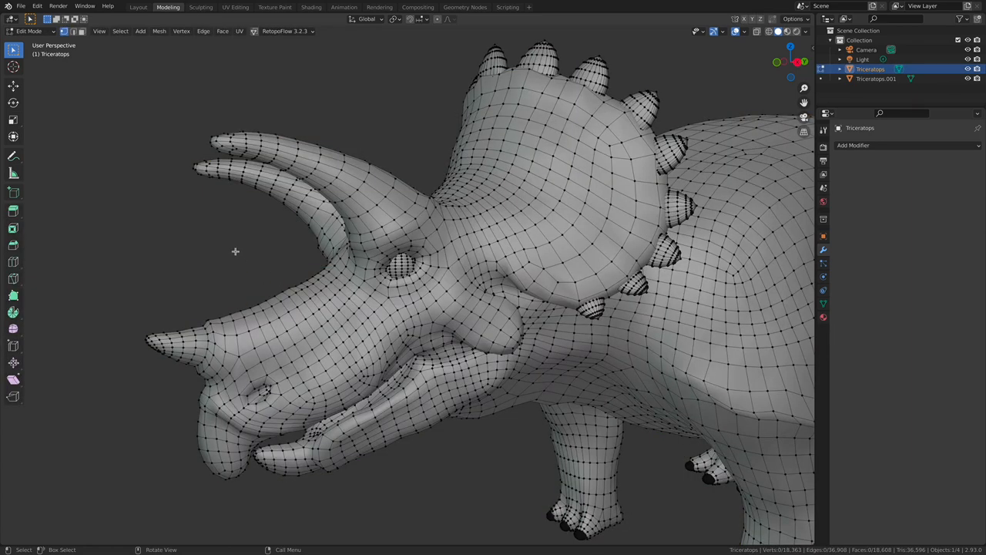
key("Tab")
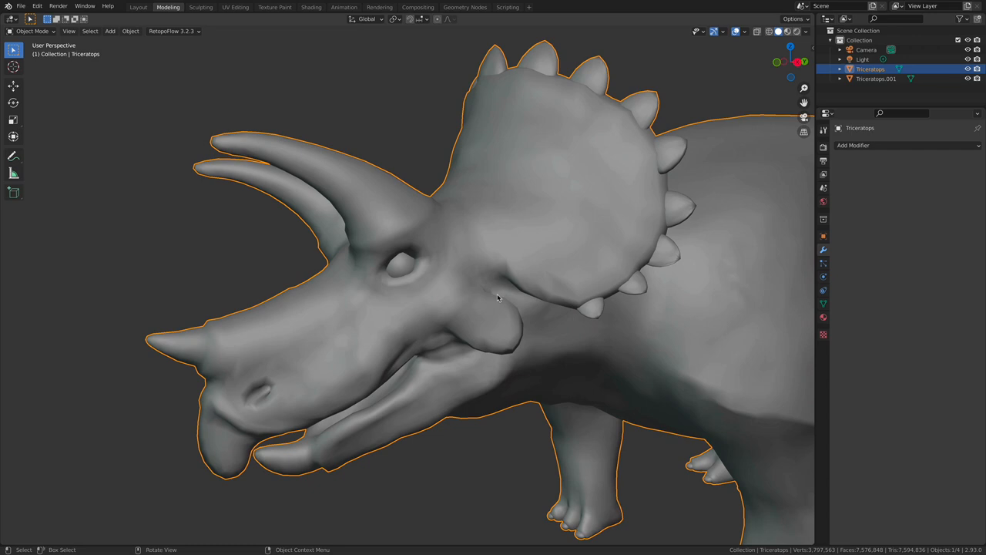
left_click(421, 150)
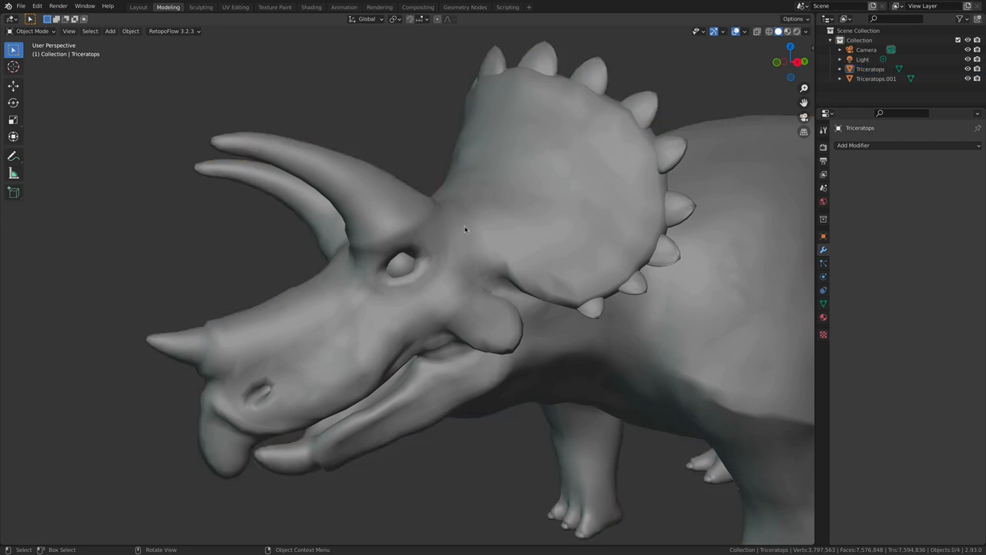
Step: Select the low-res Triceratops and show its evenly spaced quad wireframe in Edit Mode
left_click(551, 227)
key("Tab")
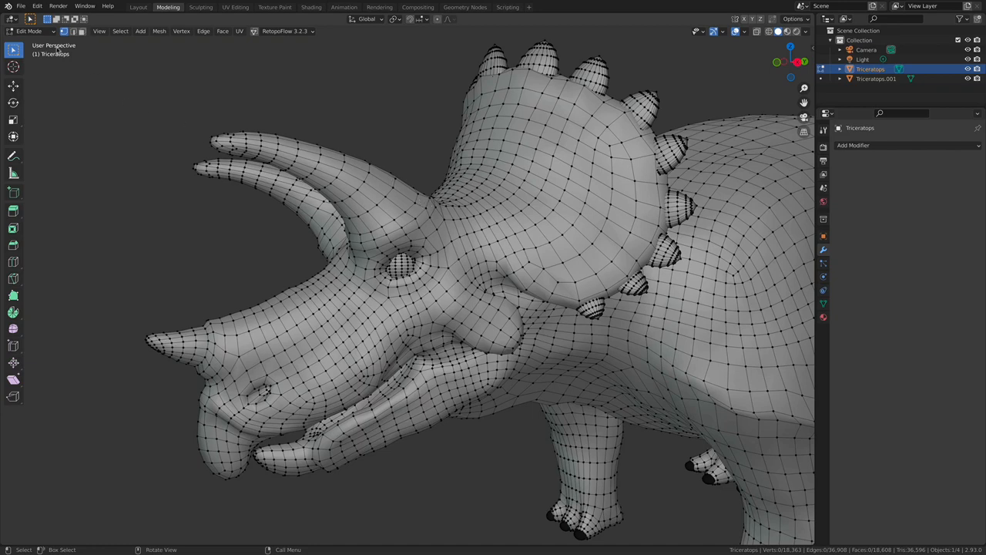
left_click(34, 31)
Step: Return to Object Mode, clear the selection, and frame the scaly high-res sculpt beside the smooth one
left_click(34, 43)
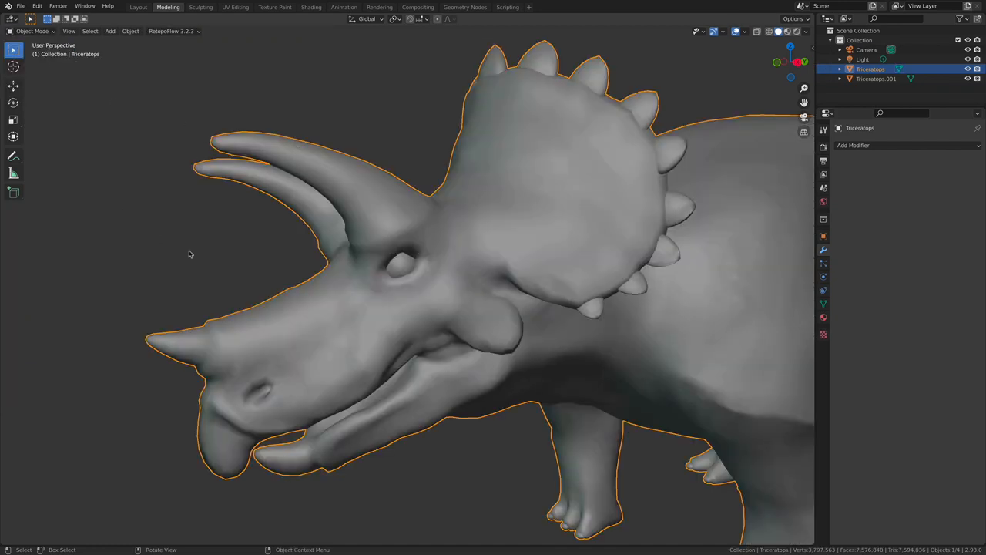
key("alt+a")
scroll(580, 262, "down", 4)
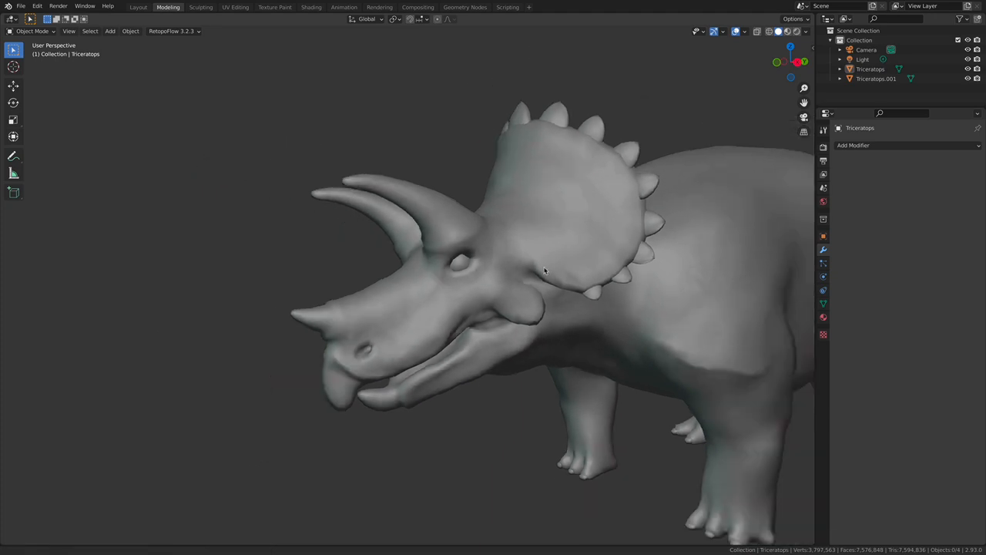
middle_click_drag(580, 262, 532, 293)
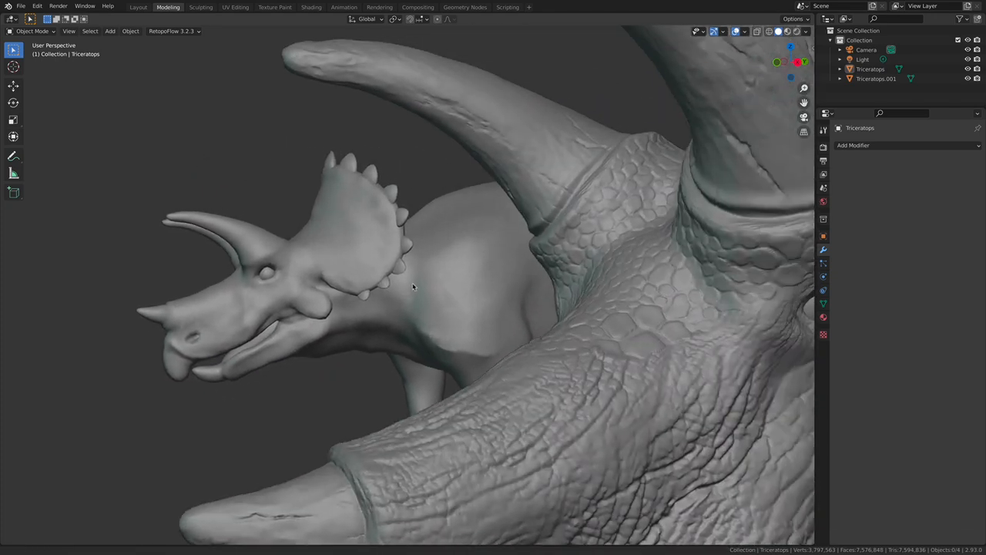
scroll(510, 304, "down", 4)
middle_click_drag(510, 304, 477, 297)
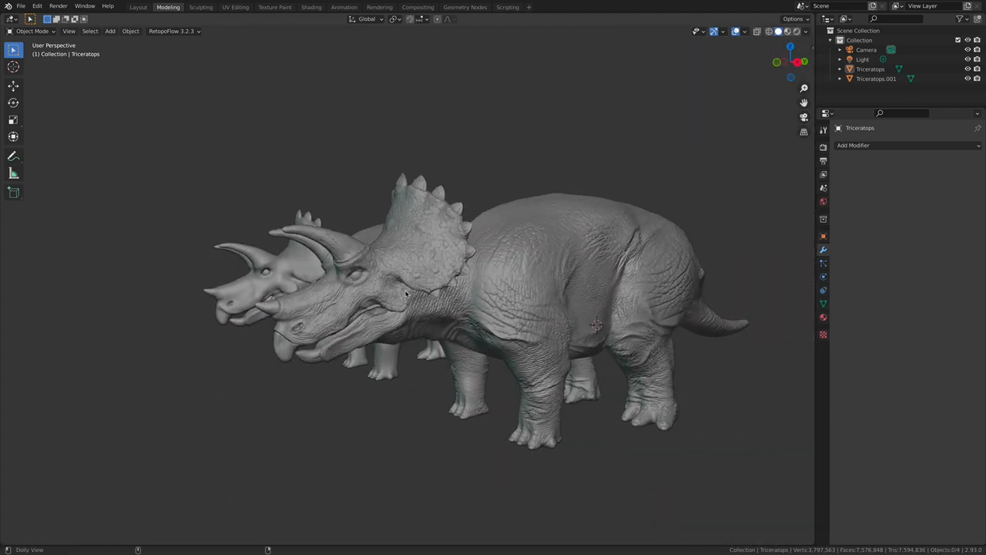
scroll(472, 294, "up", 5)
scroll(471, 294, "up", 5)
scroll(471, 295, "up", 2)
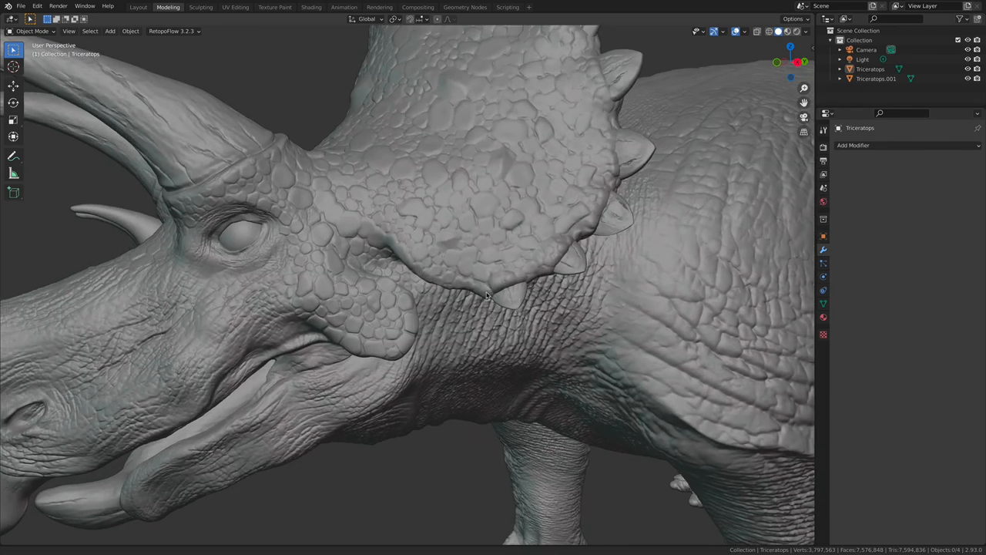
middle_click_drag(485, 296, 462, 304)
scroll(481, 297, "down", 4)
scroll(471, 299, "down", 3)
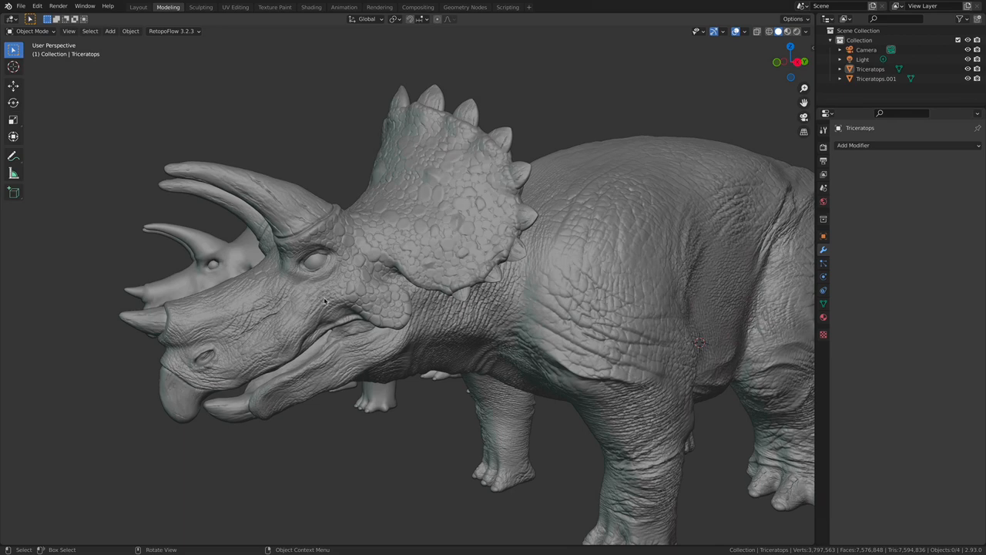
middle_click_drag(284, 274, 300, 281)
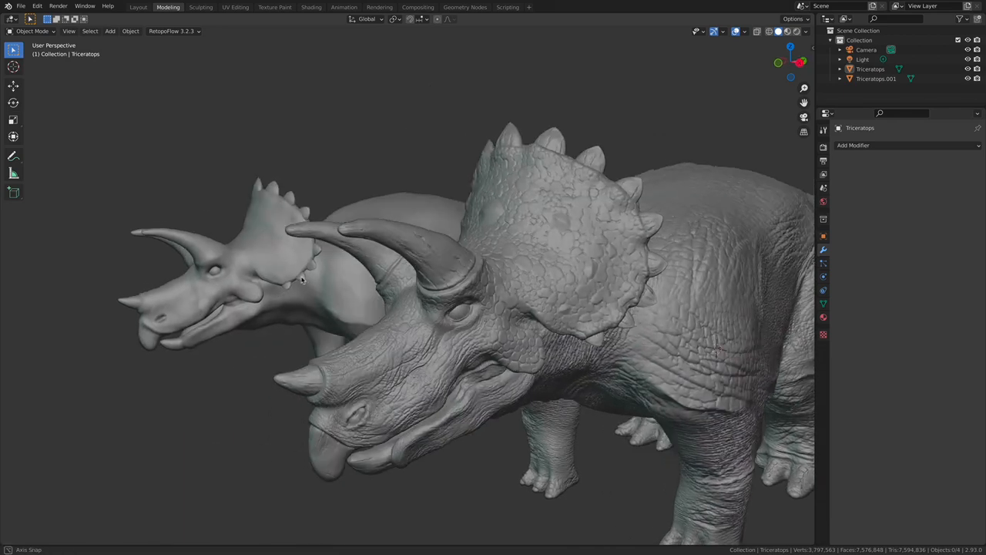
mouse_move(300, 281)
middle_mouse_down()
mouse_move(324, 266)
mouse_move(416, 288)
mouse_move(379, 271)
middle_mouse_up()
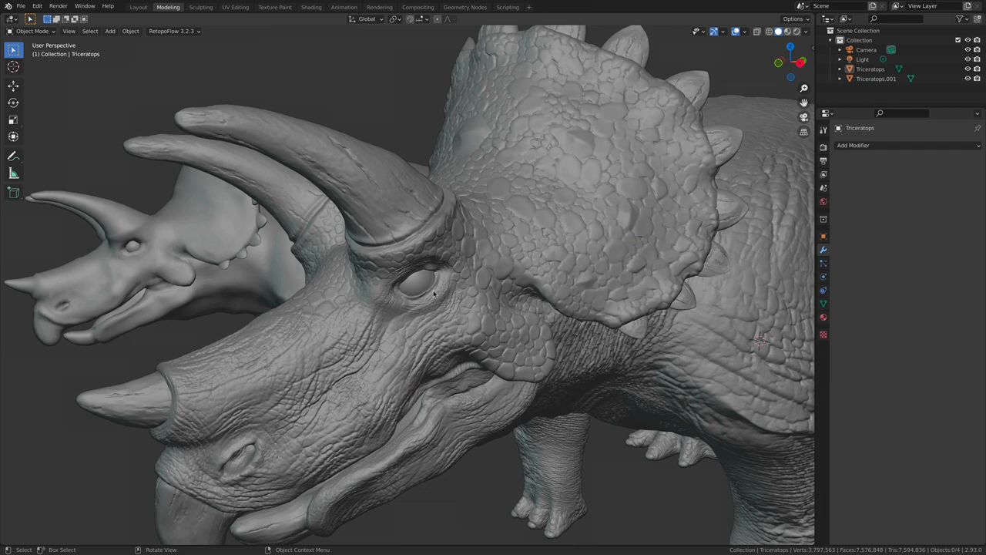
mouse_move(528, 305)
middle_mouse_down("ctrl")
mouse_move(512, 316)
mouse_move(490, 308)
middle_mouse_up("ctrl")
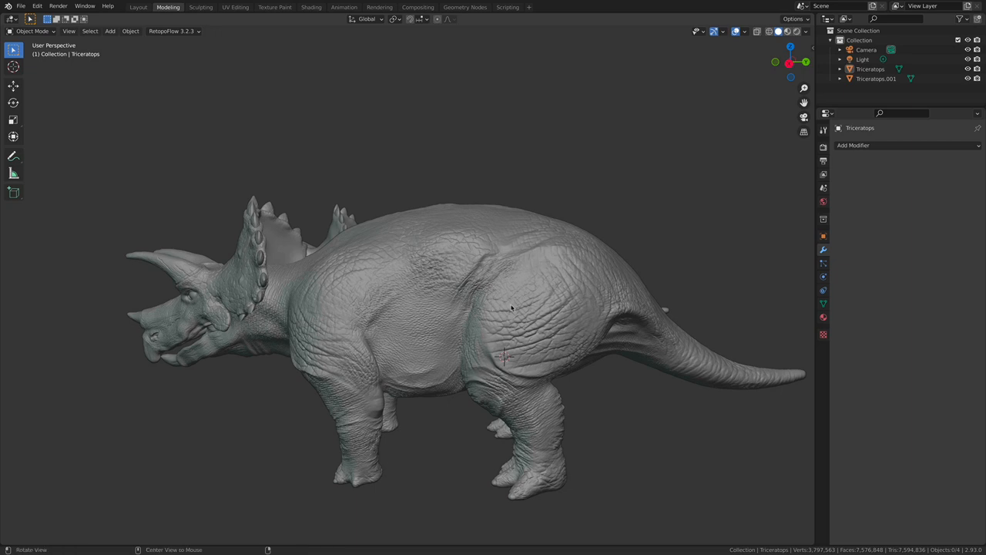
mouse_move(306, 309)
middle_mouse_down()
mouse_move(528, 307)
mouse_move(469, 312)
middle_mouse_up()
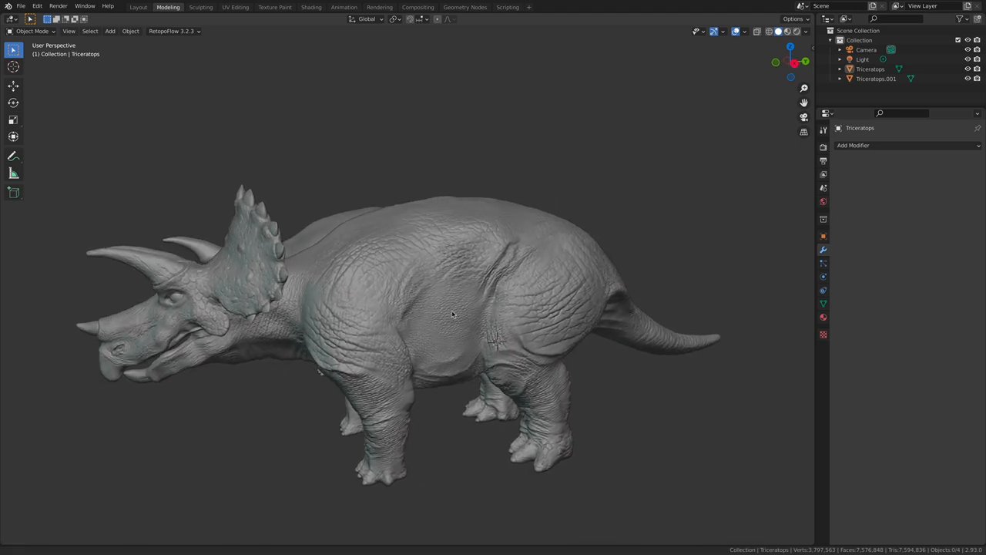
Step: Orbit to a front view of both dinosaurs and select the smooth low-res Triceratops
middle_click_drag(468, 312, 429, 319)
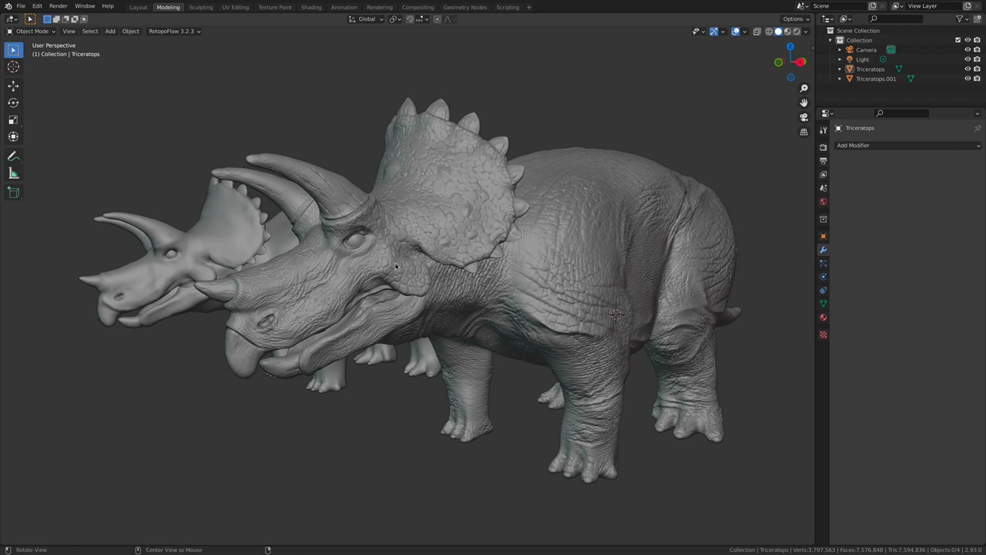
middle_click_drag(402, 270, 476, 296)
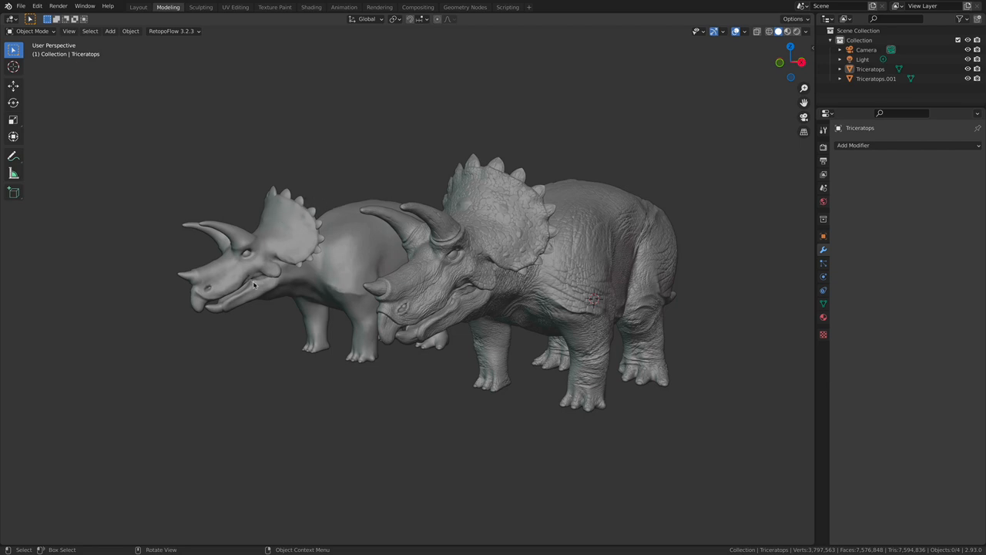
mouse_move(262, 286)
middle_mouse_down()
mouse_move(341, 303)
mouse_move(339, 262)
mouse_move(339, 285)
middle_mouse_up()
left_click(339, 262)
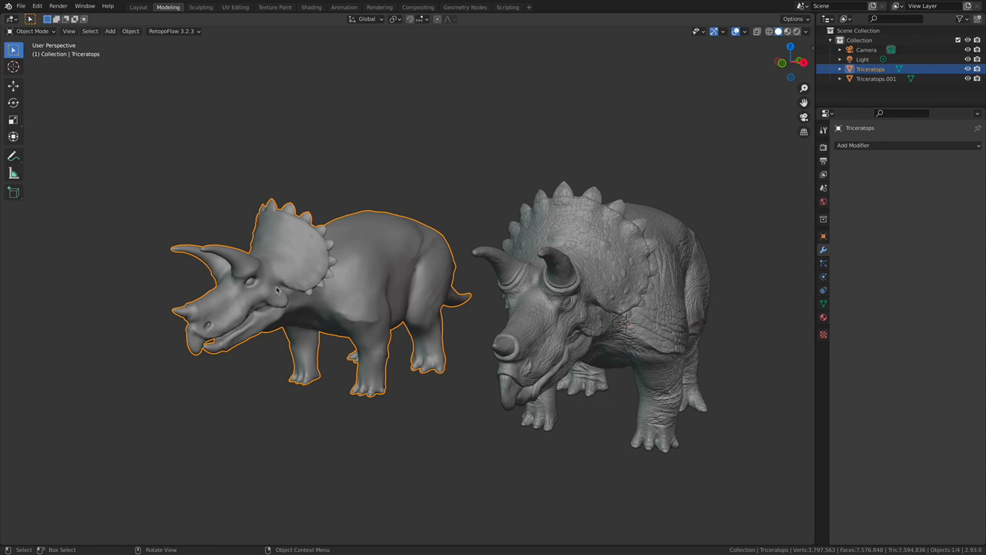
middle_click_drag(629, 293, 618, 291)
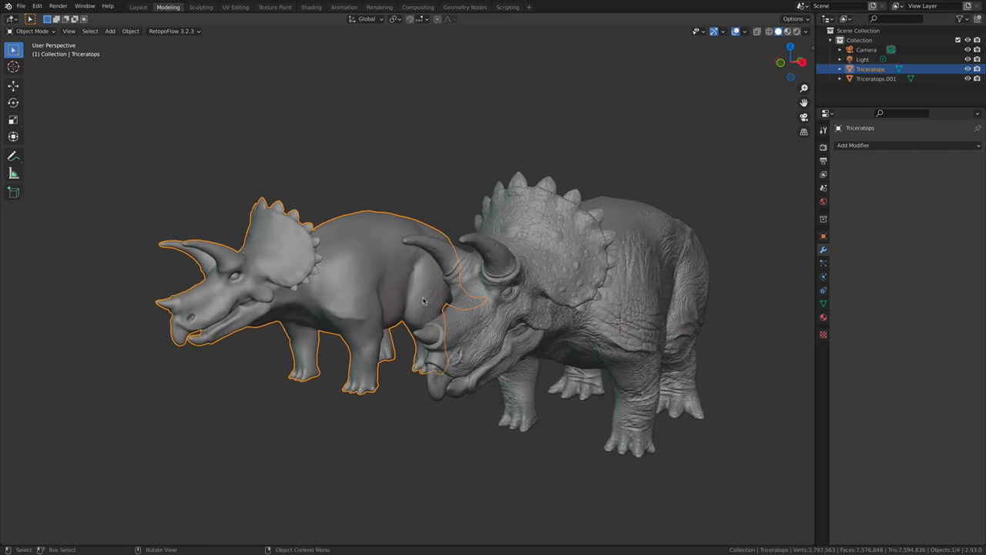
Step: Alternate selecting the scaly Triceratops.001 sculpt and the smooth low-res Triceratops to compare them
middle_click_drag(387, 285, 362, 288)
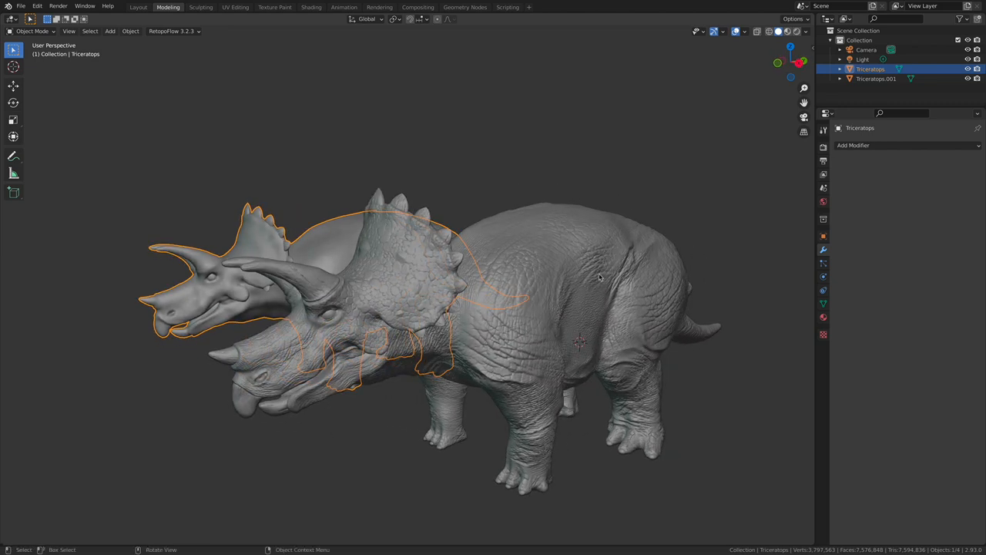
left_click(548, 293)
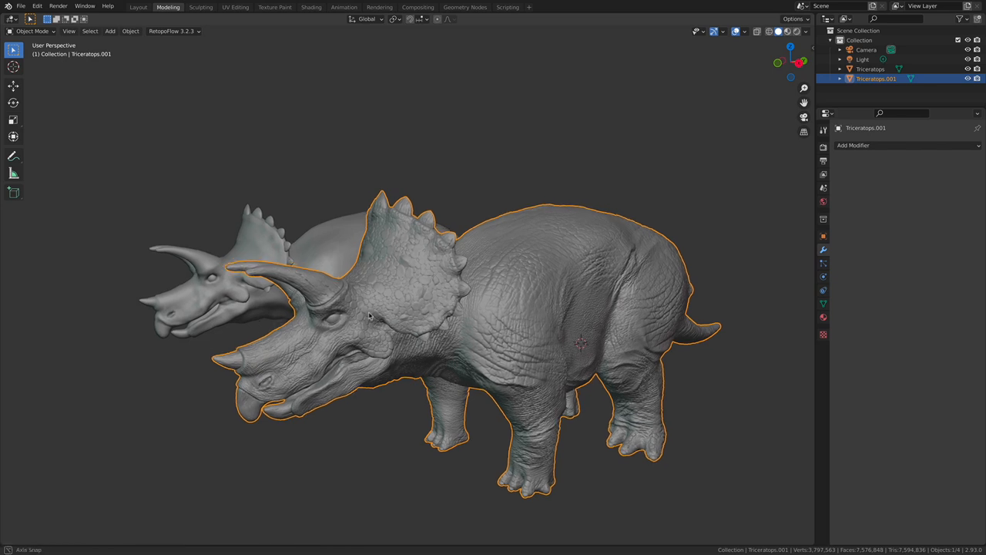
middle_click_drag(370, 320, 379, 320)
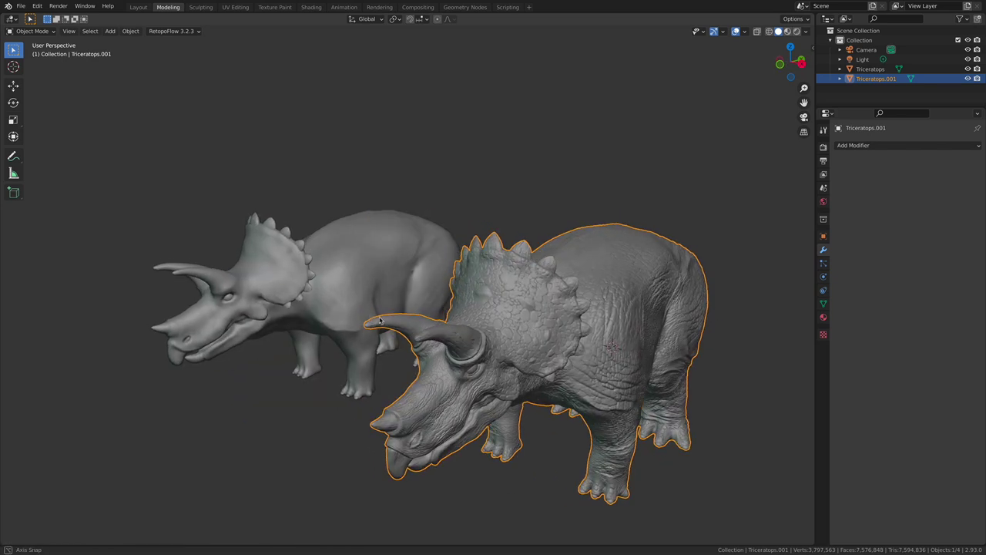
left_click(334, 278)
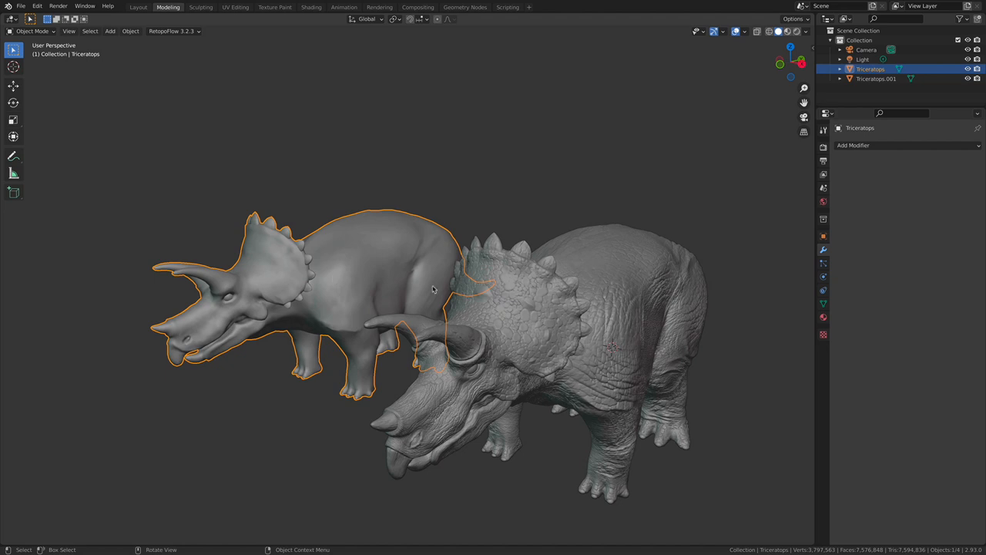
left_click(509, 303)
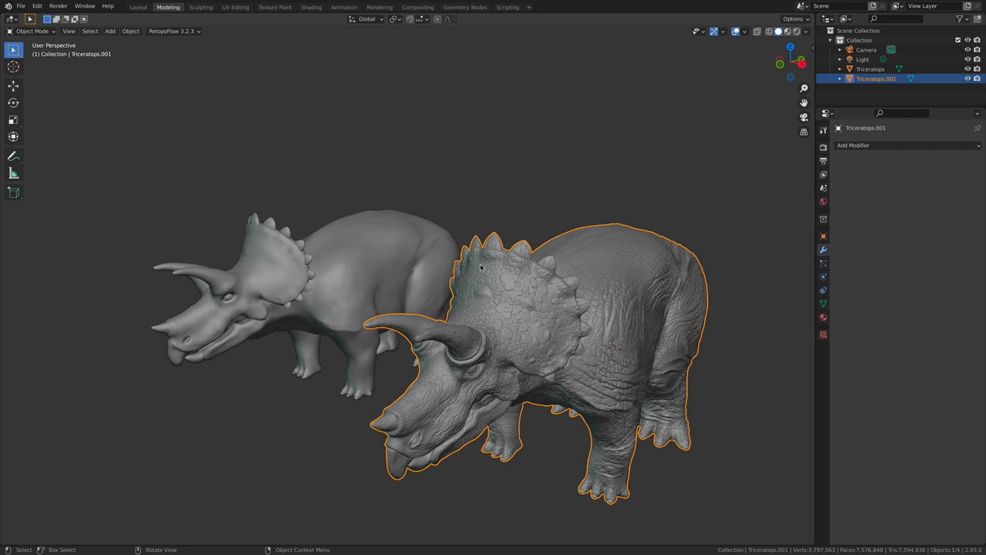
Step: Select the low-res Triceratops, orbit until both models overlap, then deselect everything
middle_click_drag(481, 270, 428, 306)
left_click(347, 254)
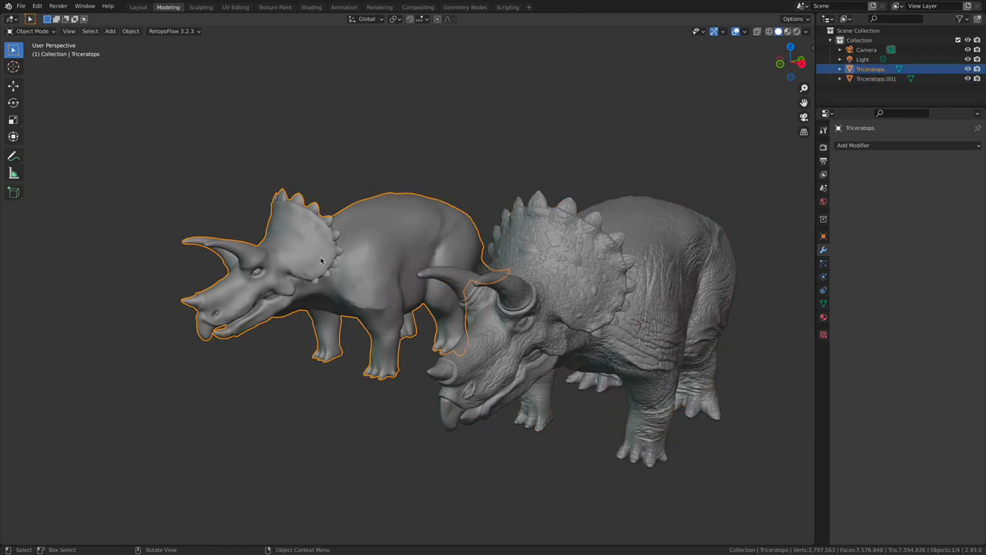
middle_click_drag(271, 268, 297, 268)
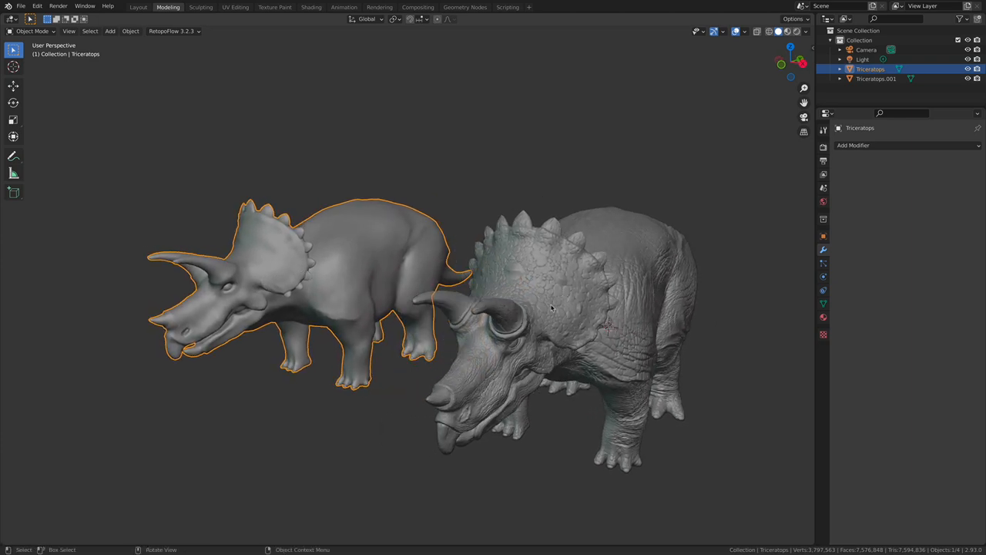
middle_click_drag(474, 308, 459, 305)
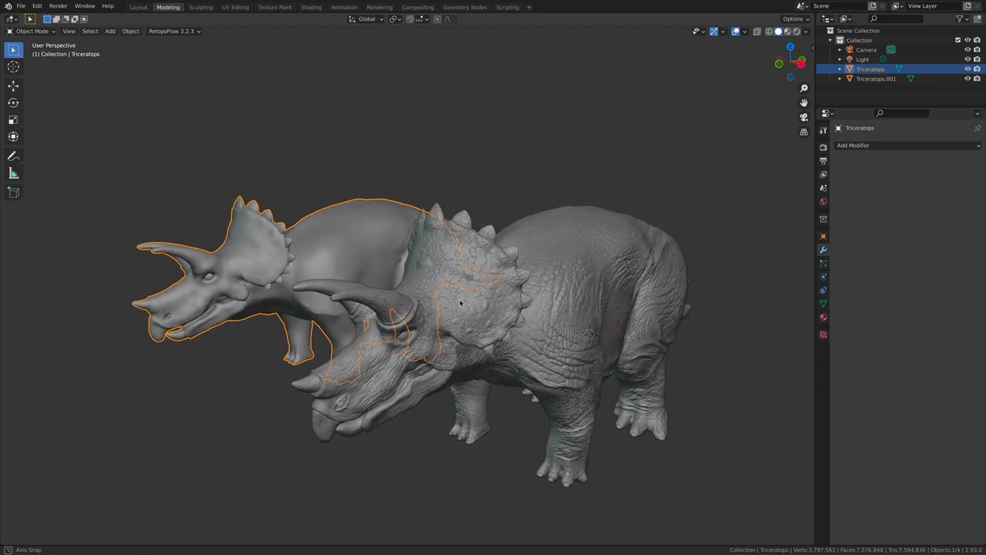
middle_click_drag(459, 305, 461, 300)
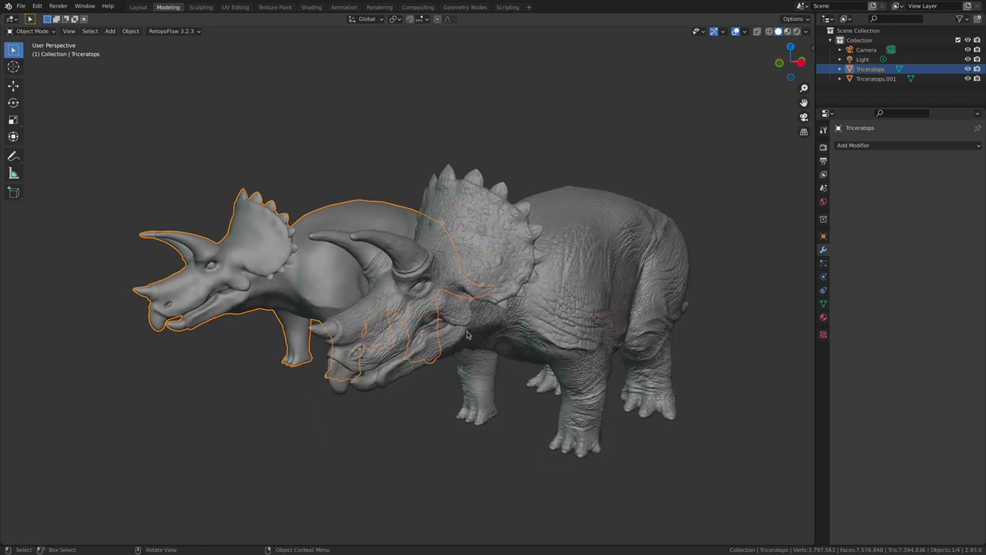
left_click(430, 429)
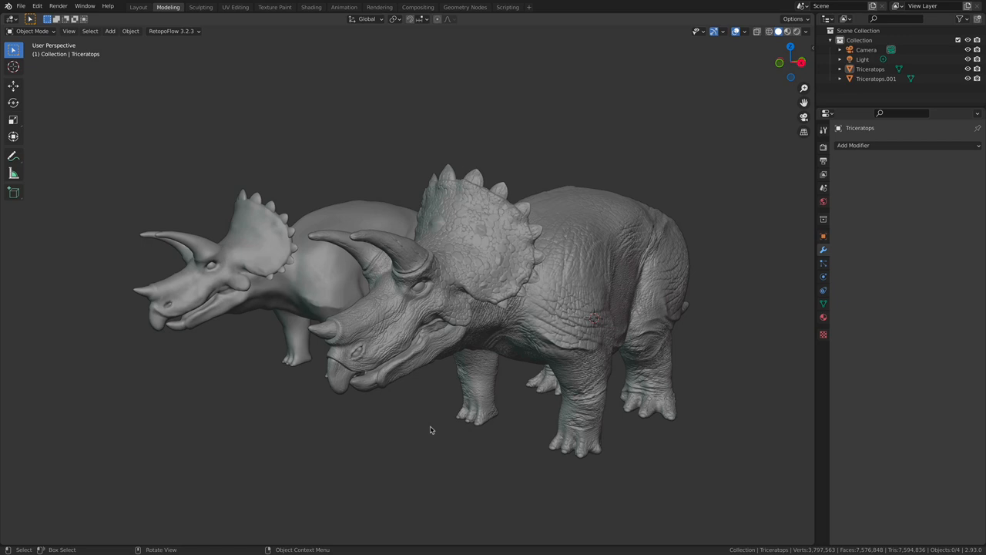